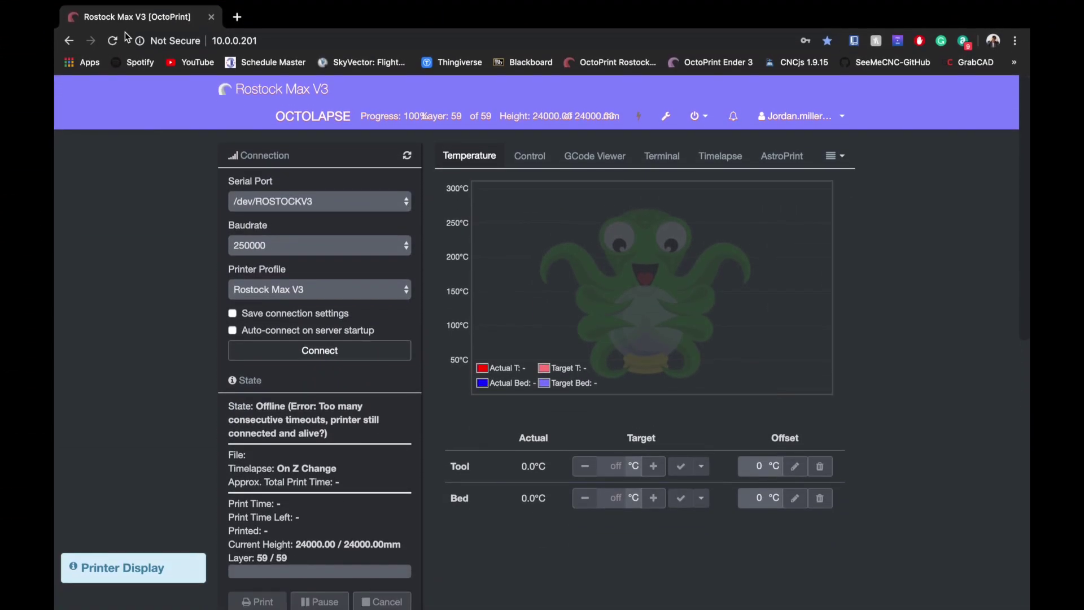
- Open the PSU Control plugin's page in the OctoPrint settings
{"action": "left_click", "coordinate": [668, 117]}
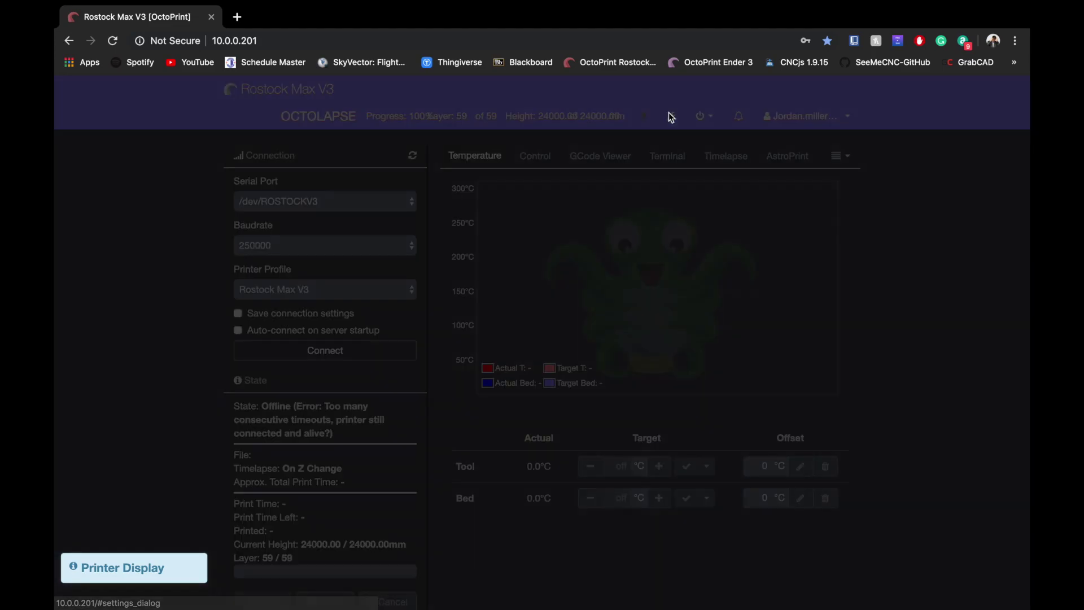
{"action": "scroll", "coordinate": [297, 336], "scroll_direction": "down", "scroll_amount": 5}
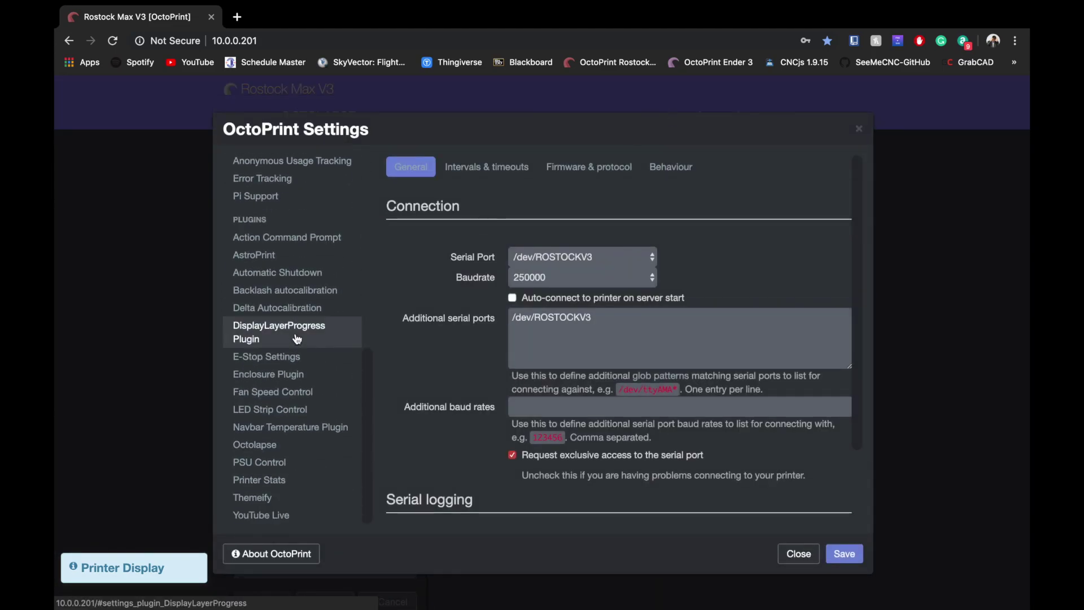
{"action": "left_click", "coordinate": [277, 468]}
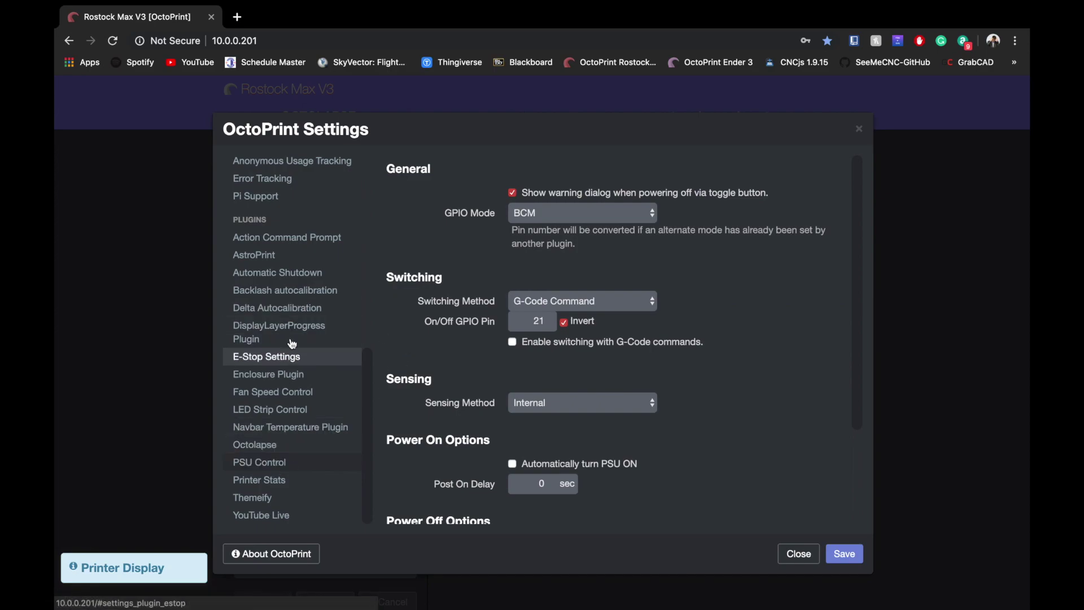
- Go through the installed plugins in the Plugin Manager and open the dialog for installing new plugins
{"action": "scroll", "coordinate": [294, 225], "scroll_direction": "up", "scroll_amount": 4}
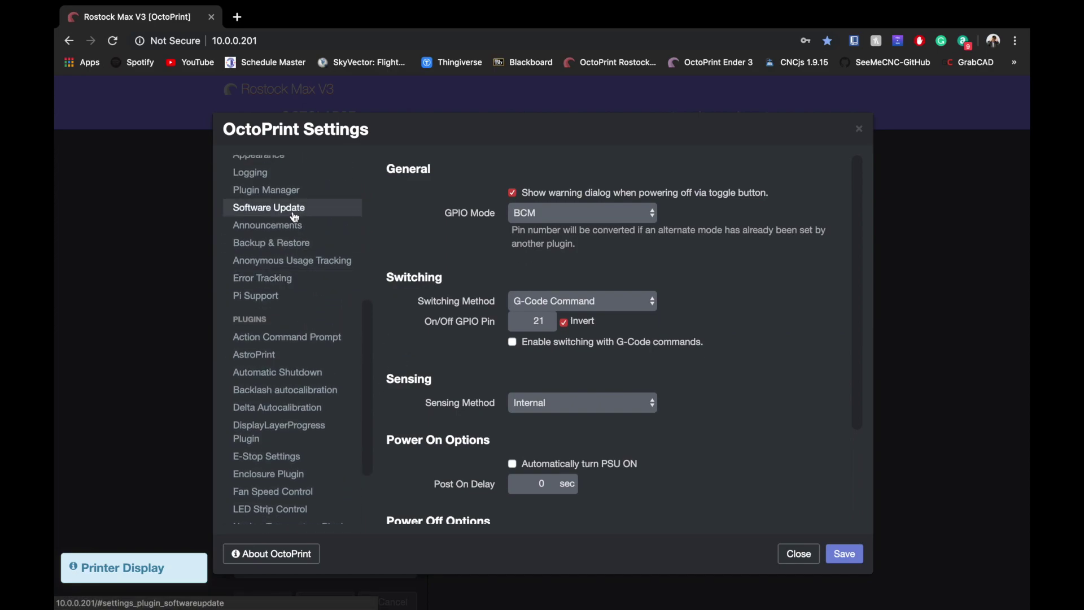
{"action": "left_click", "coordinate": [292, 192]}
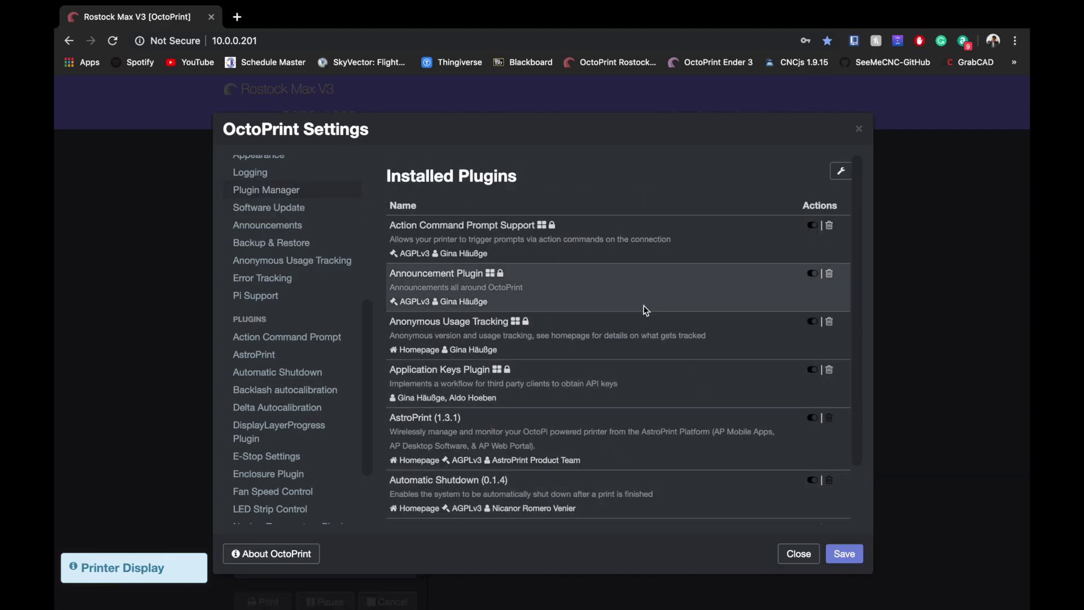
{"action": "scroll", "coordinate": [696, 482], "scroll_direction": "down", "scroll_amount": 20}
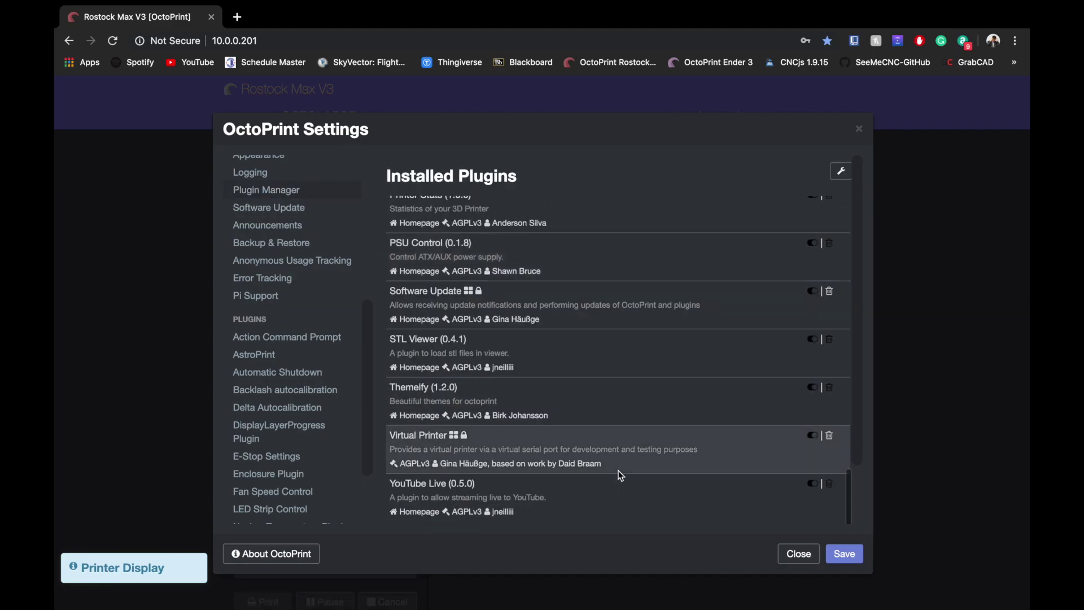
{"action": "scroll", "coordinate": [620, 475], "scroll_direction": "down", "scroll_amount": 2}
{"action": "left_click", "coordinate": [619, 486]}
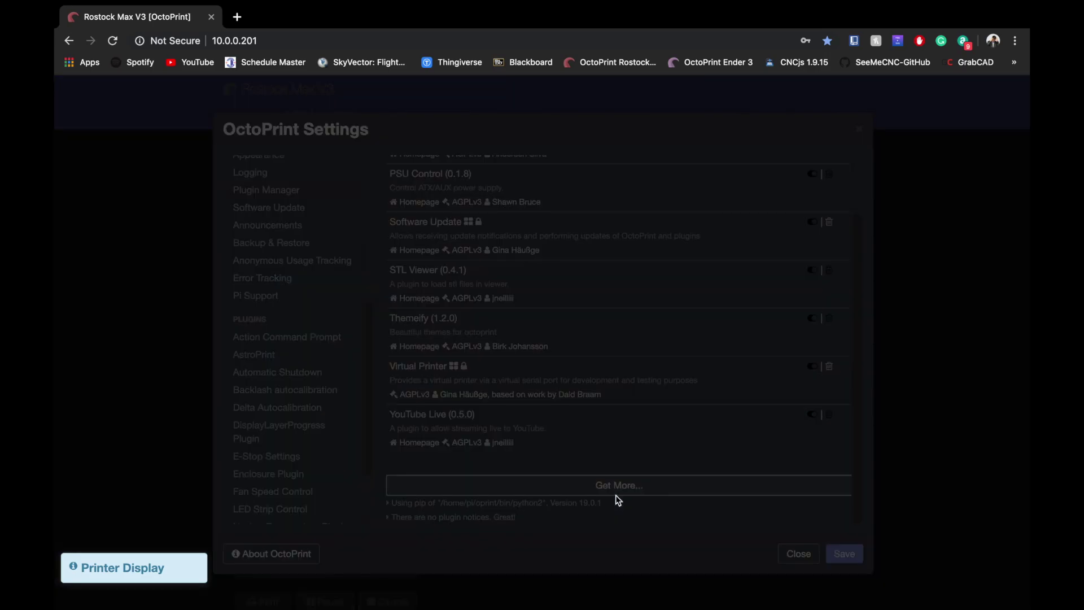
- Search the plugin repository for "PSU", then close the plugin installation dialog
{"action": "left_click", "coordinate": [504, 181]}
{"action": "type", "text": "PUS"}
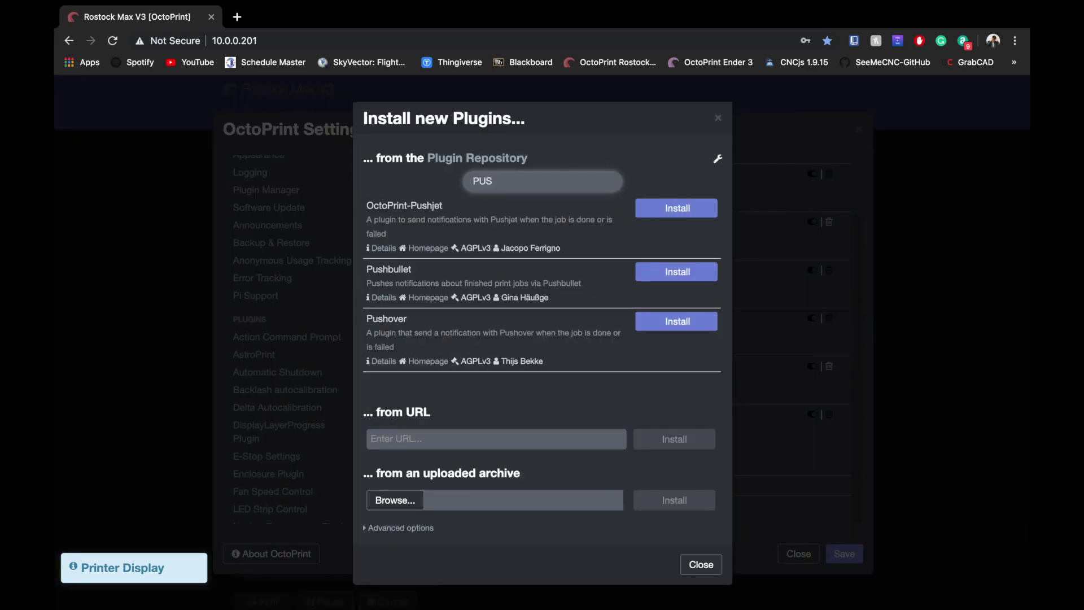
{"action": "key", "text": "BackSpace"}
{"action": "key", "text": "BackSpace"}
{"action": "type", "text": "SU"}
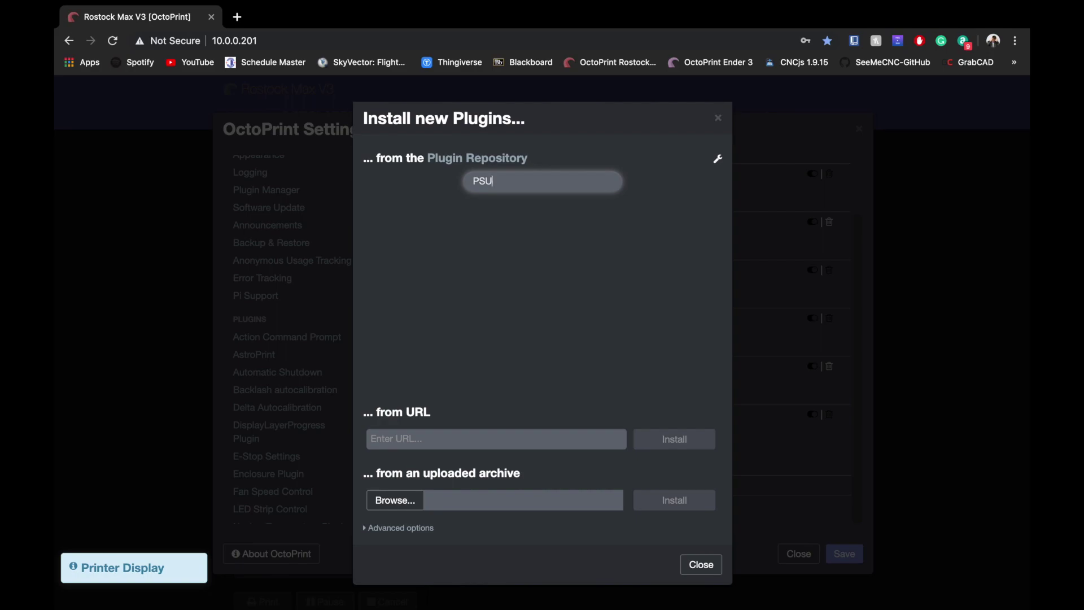
{"action": "left_click", "coordinate": [718, 119]}
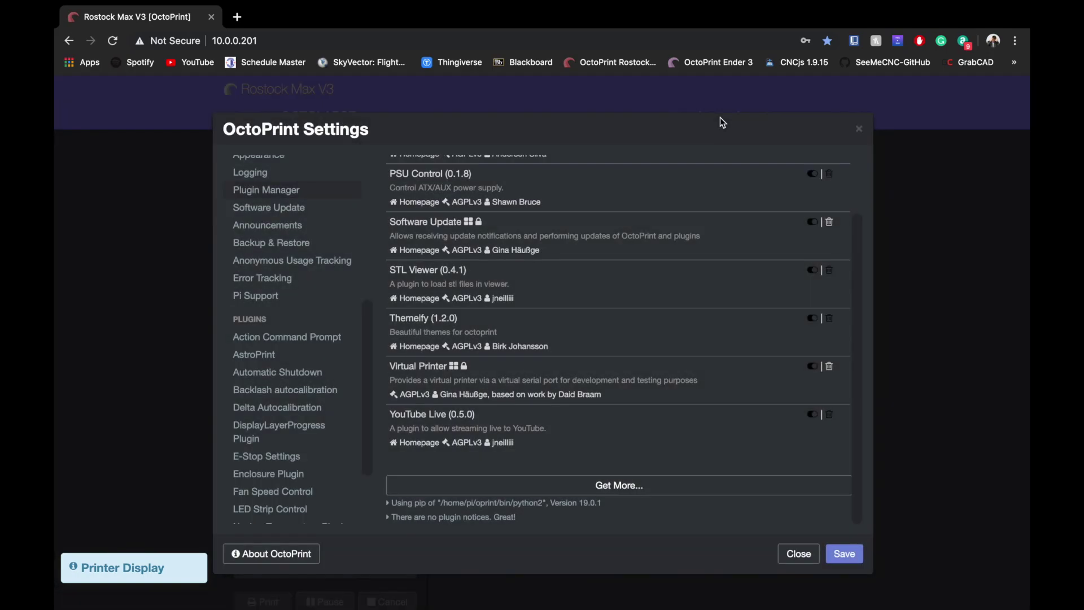
- In the PSU Control settings, keep the GPIO mode on BCM and set the switching method to GPIO Pin
{"action": "scroll", "coordinate": [296, 421], "scroll_direction": "down", "scroll_amount": 3}
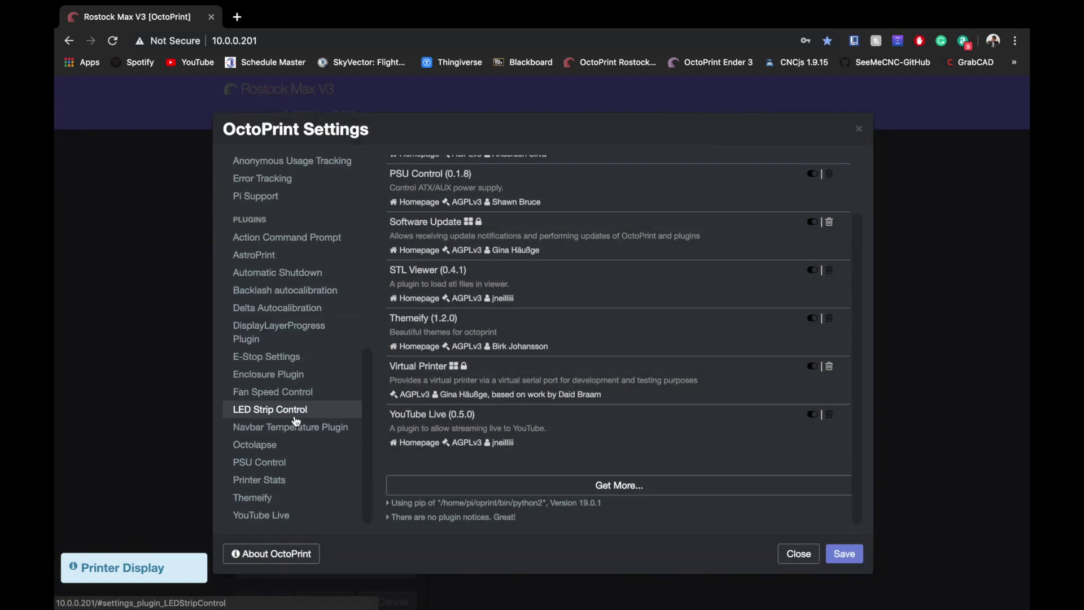
{"action": "left_click", "coordinate": [281, 463]}
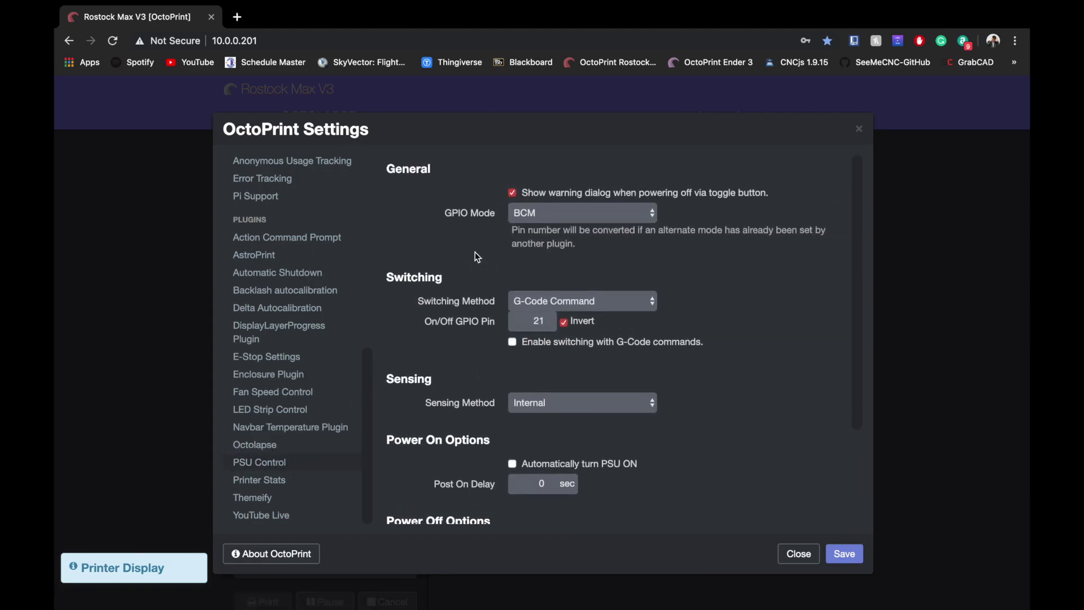
{"action": "left_click", "coordinate": [537, 218]}
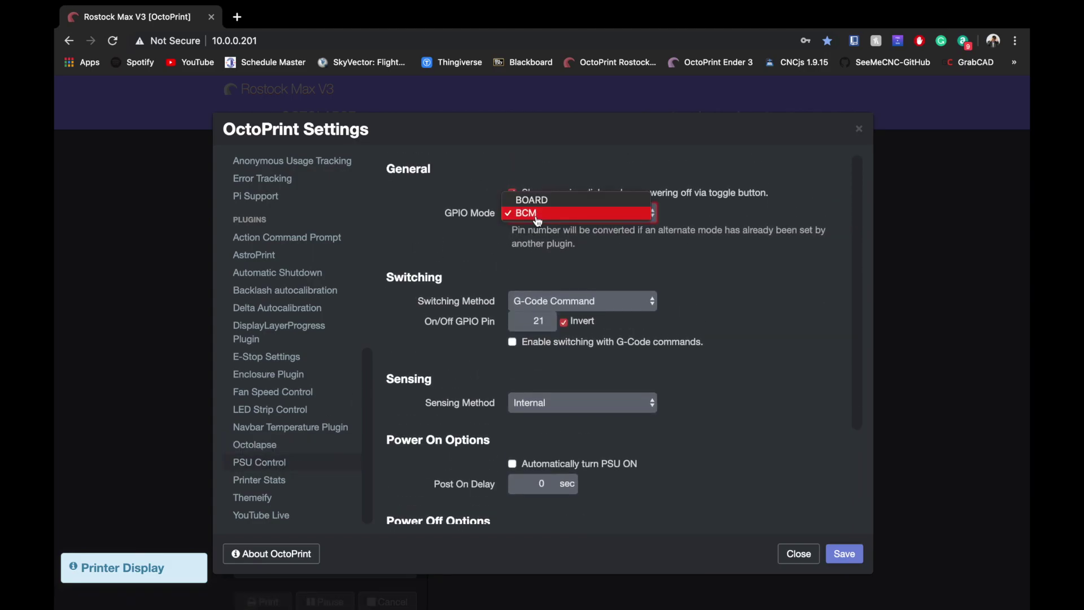
{"action": "left_click", "coordinate": [537, 219]}
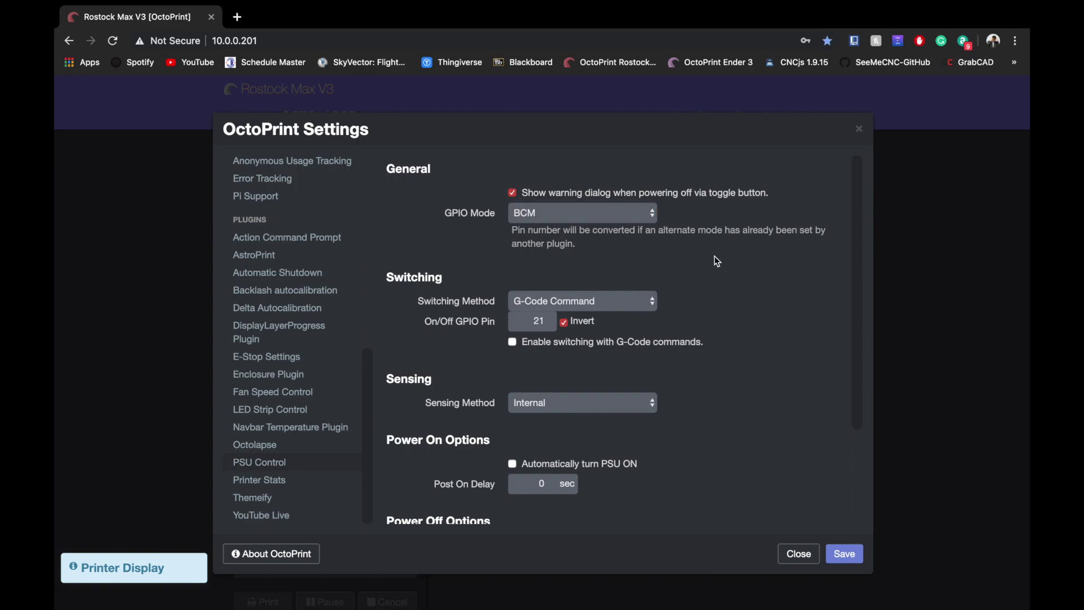
{"action": "left_click", "coordinate": [631, 302]}
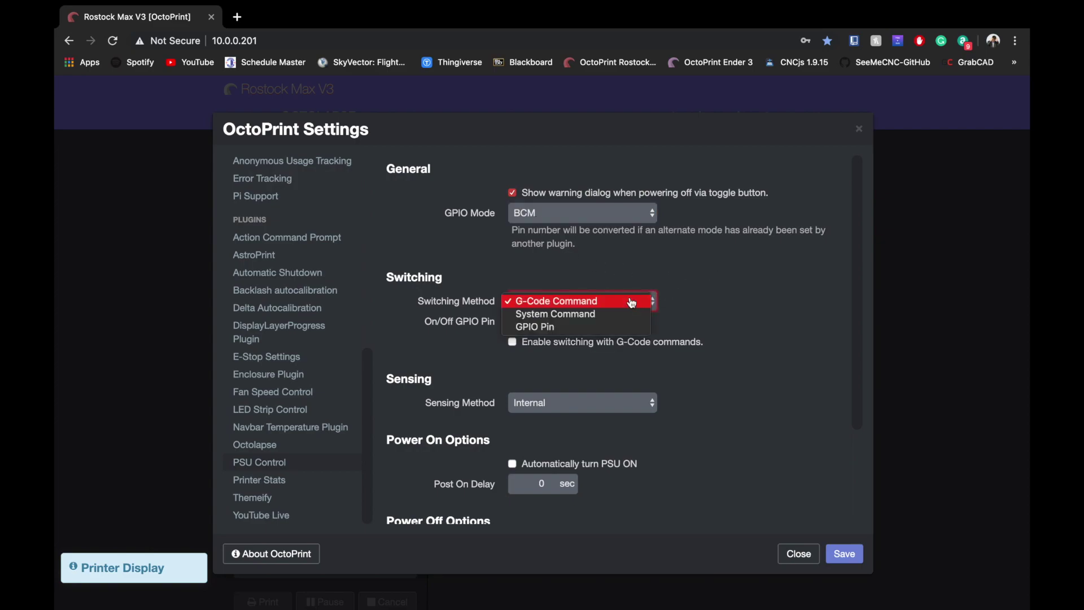
{"action": "left_click", "coordinate": [621, 327]}
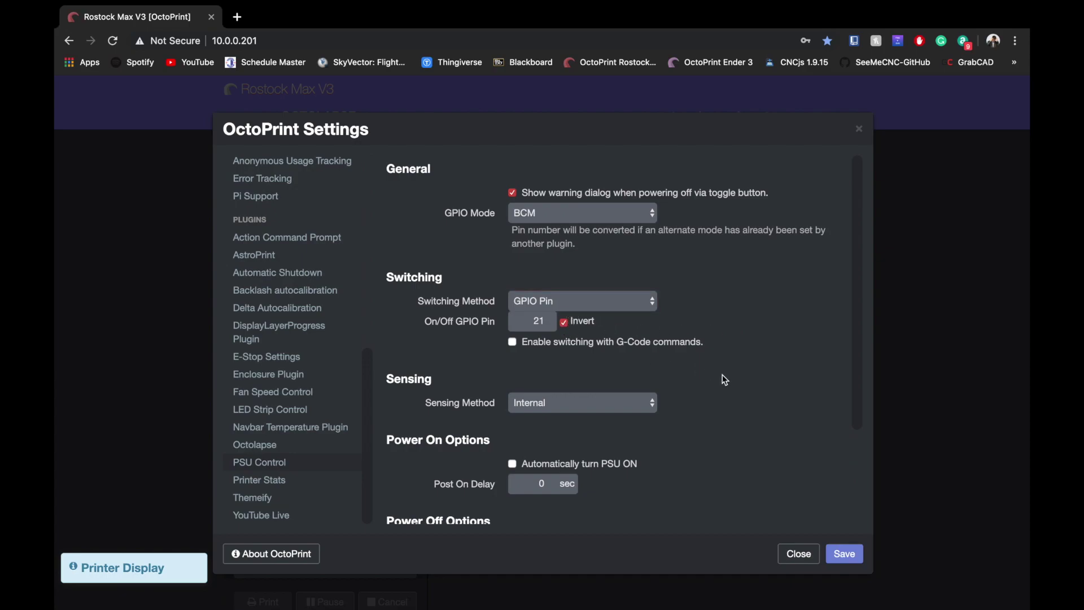
{"action": "scroll", "coordinate": [723, 376], "scroll_direction": "down", "scroll_amount": 2}
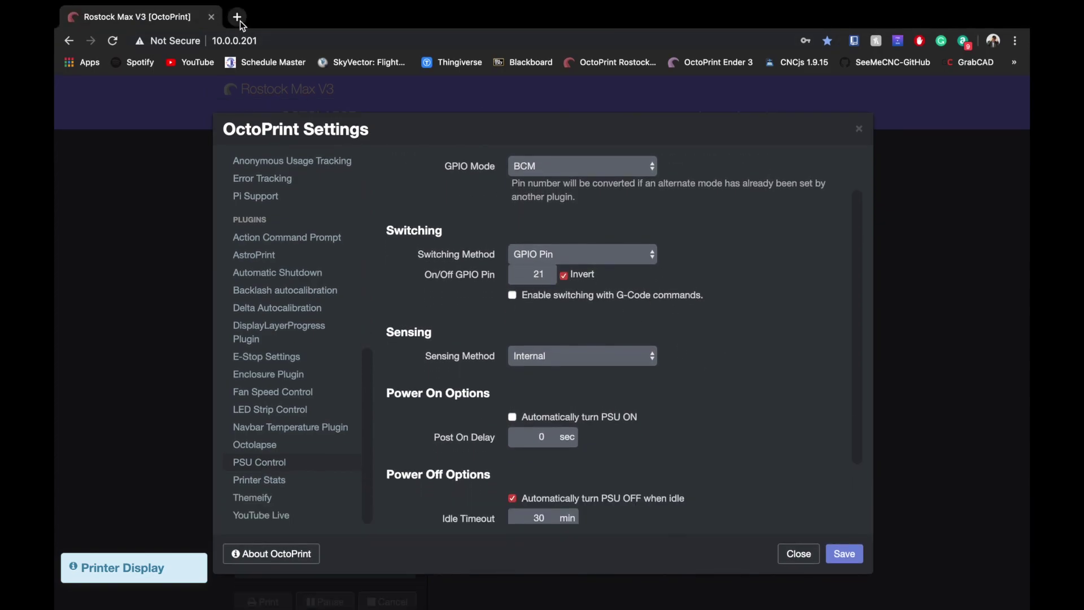
- Search the web in a new browser tab for "raspi 3 pinout" and open the Raspberry Pi 3 GPIO Header diagram
{"action": "left_click", "coordinate": [239, 22]}
{"action": "type", "text": "ra"}
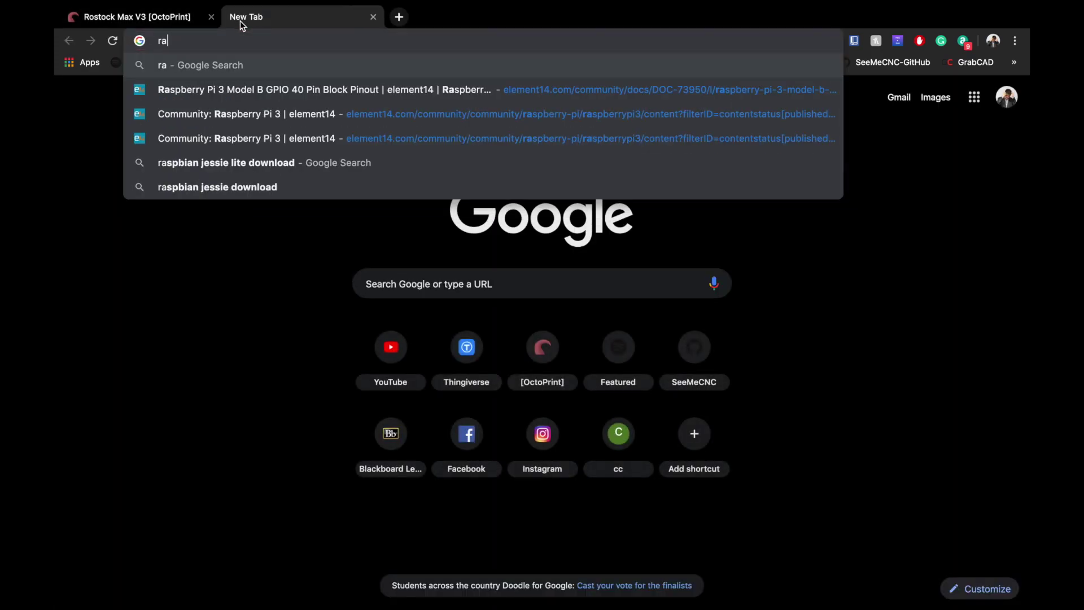
{"action": "type", "text": "spi"}
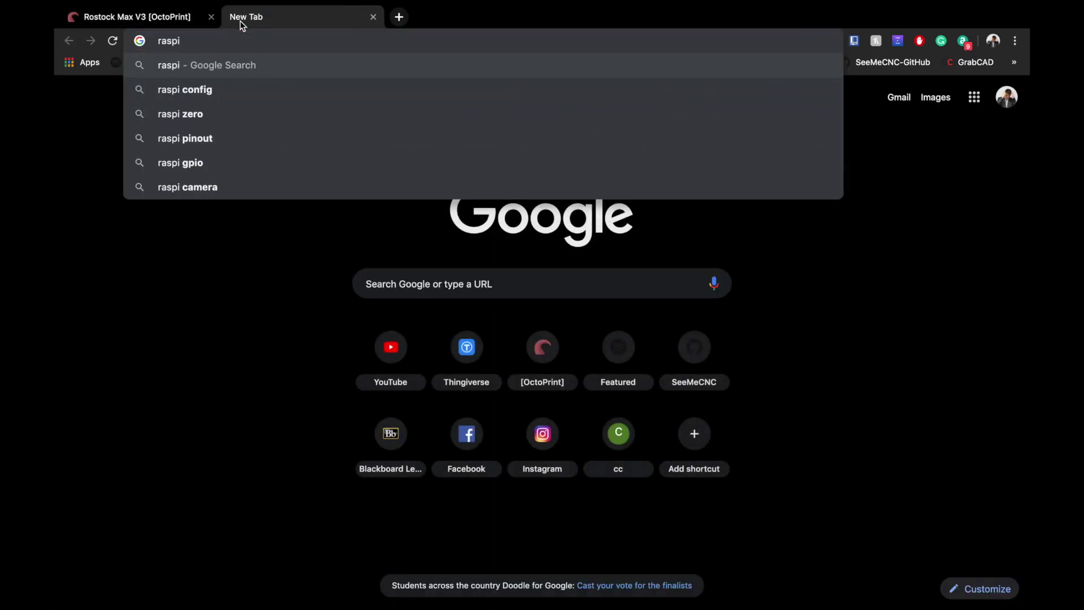
{"action": "type", "text": " 3+ p"}
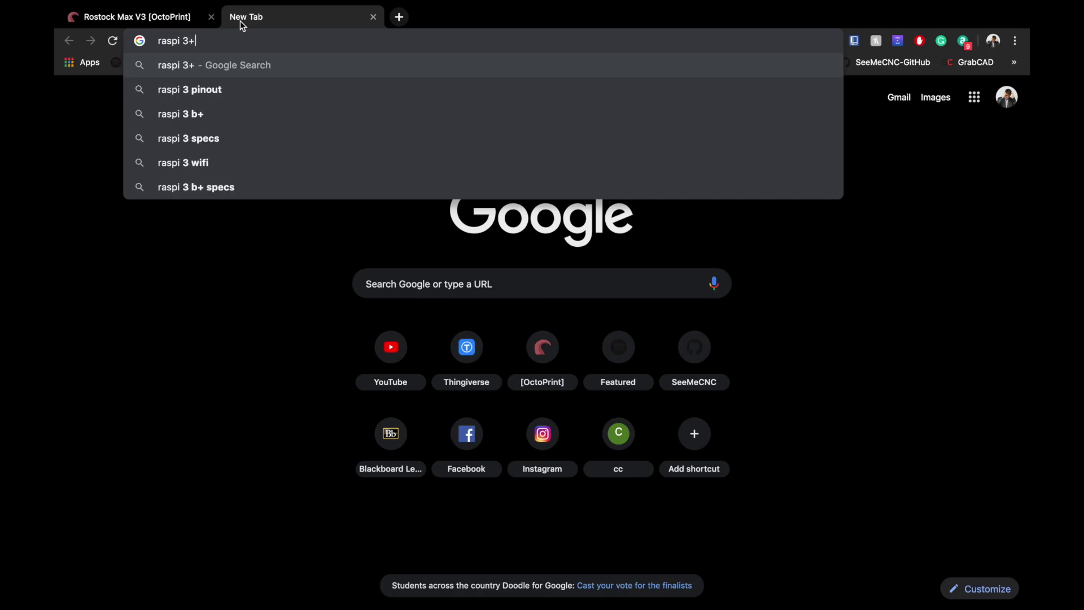
{"action": "type", "text": "i"}
{"action": "key", "text": "BackSpace"}
{"action": "type", "text": "pi"}
{"action": "left_click", "coordinate": [219, 87]}
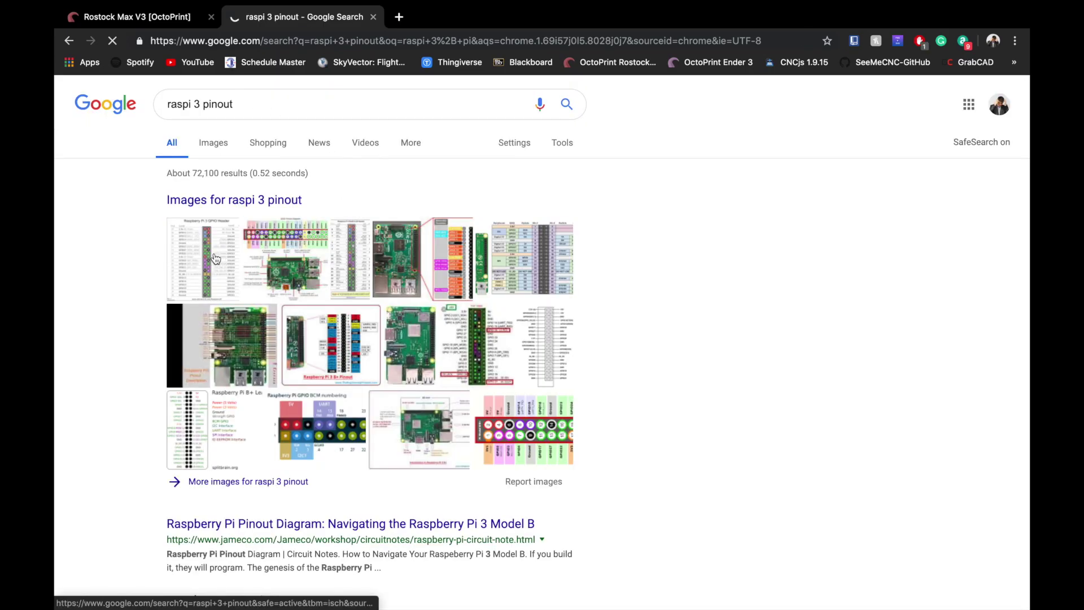
{"action": "left_click", "coordinate": [215, 259]}
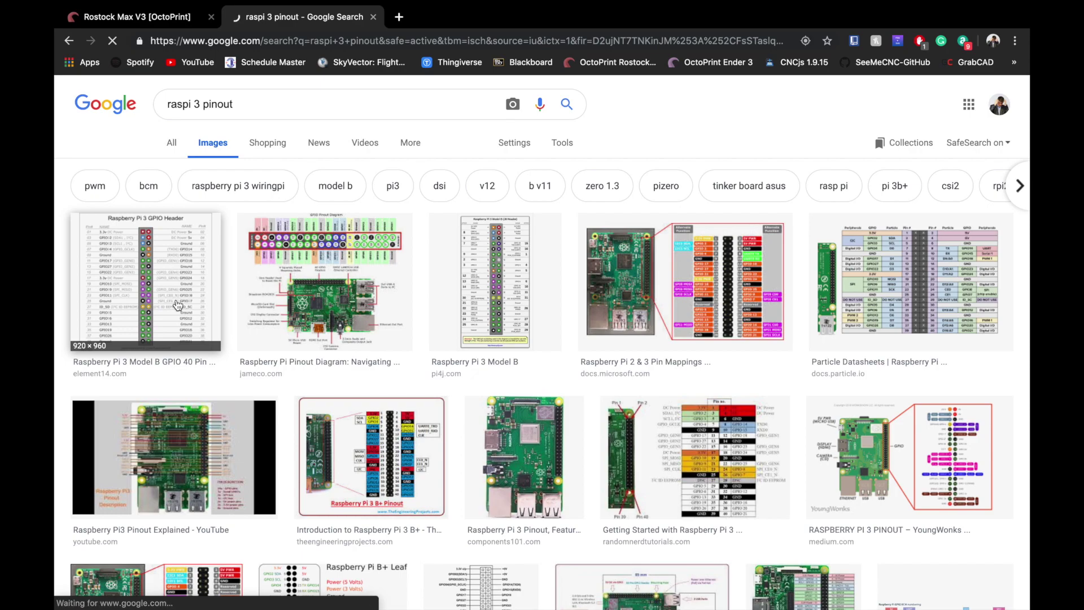
{"action": "left_click", "coordinate": [177, 305]}
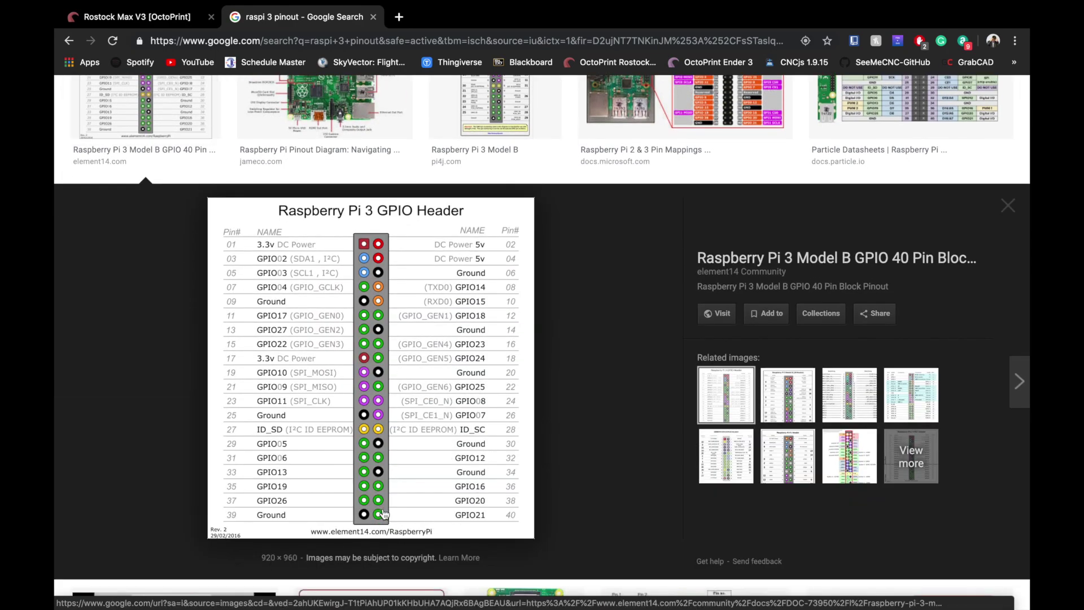
- Return to the OctoPrint settings, review the PSU Control power on and power off options, and save the settings
{"action": "left_click", "coordinate": [175, 18]}
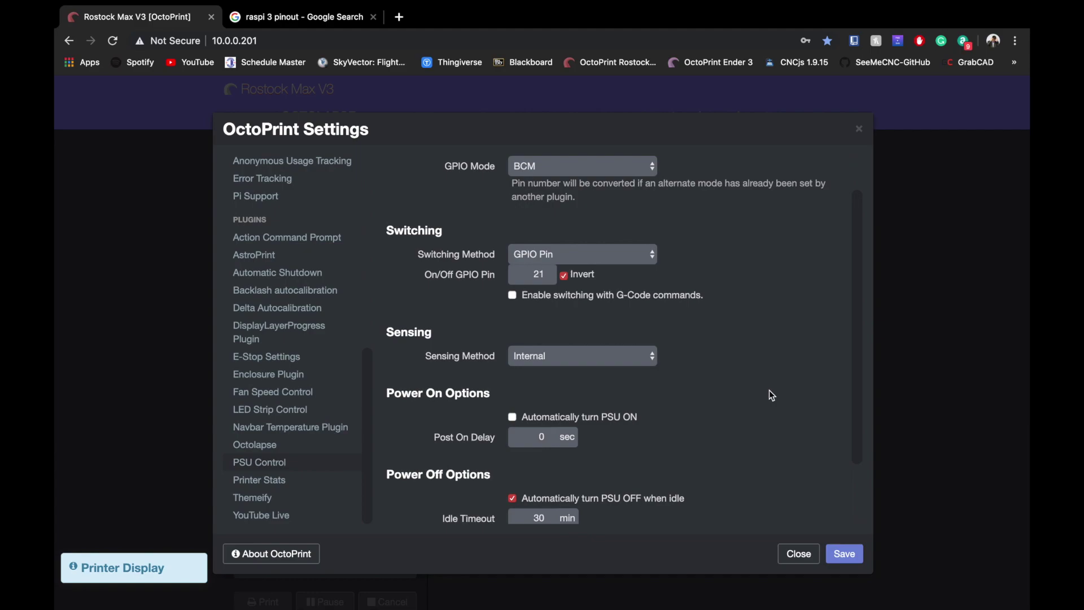
{"action": "scroll", "coordinate": [769, 390], "scroll_direction": "down", "scroll_amount": 3}
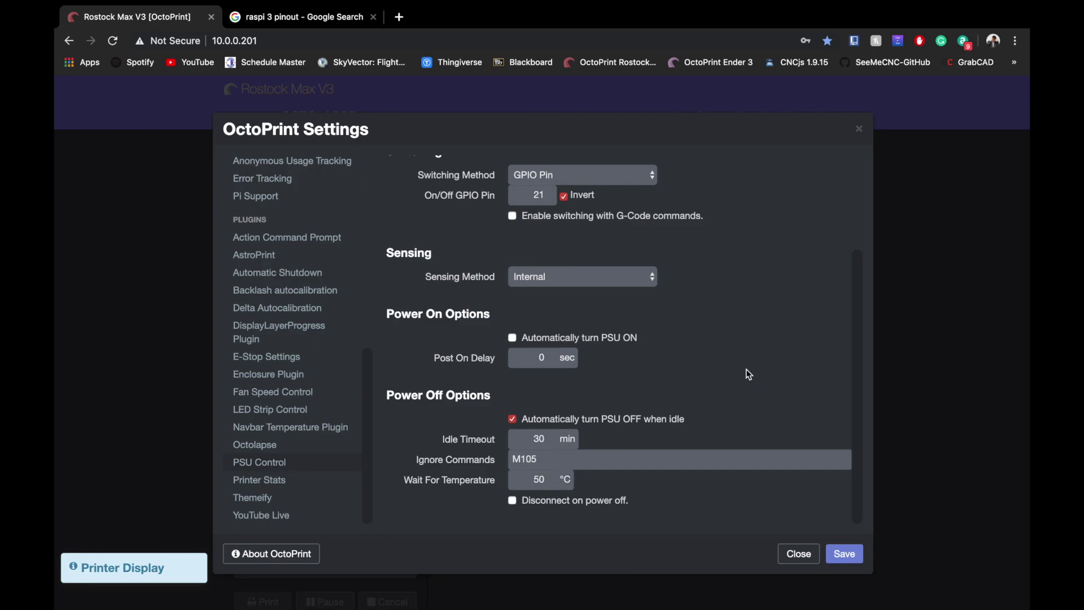
{"action": "left_click", "coordinate": [845, 554]}
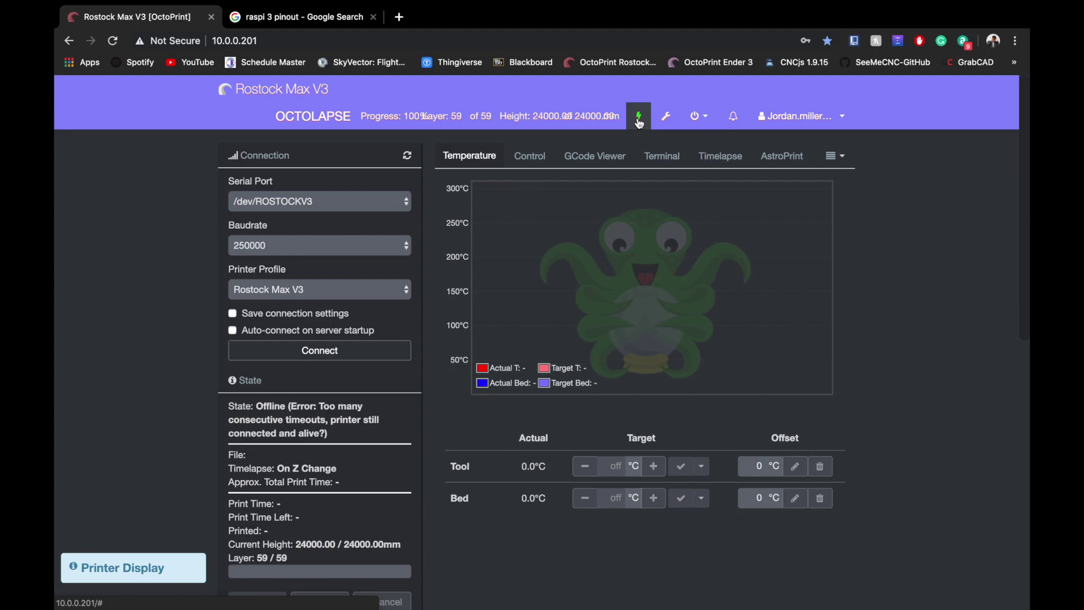
- Connect OctoPrint to the printer and home its Z axis
{"action": "left_click", "coordinate": [347, 361]}
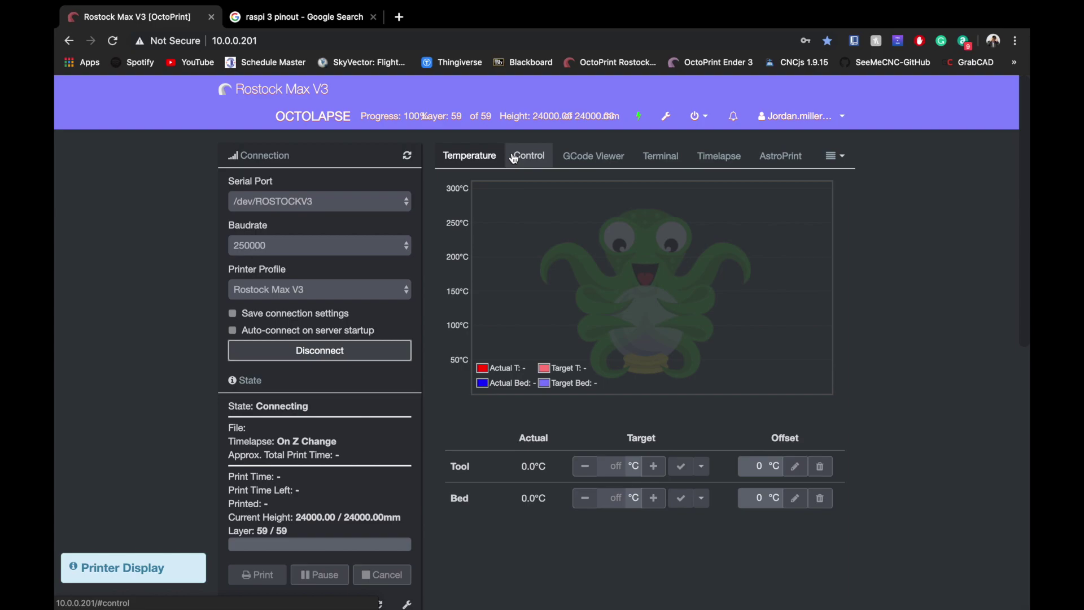
{"action": "left_click", "coordinate": [527, 184]}
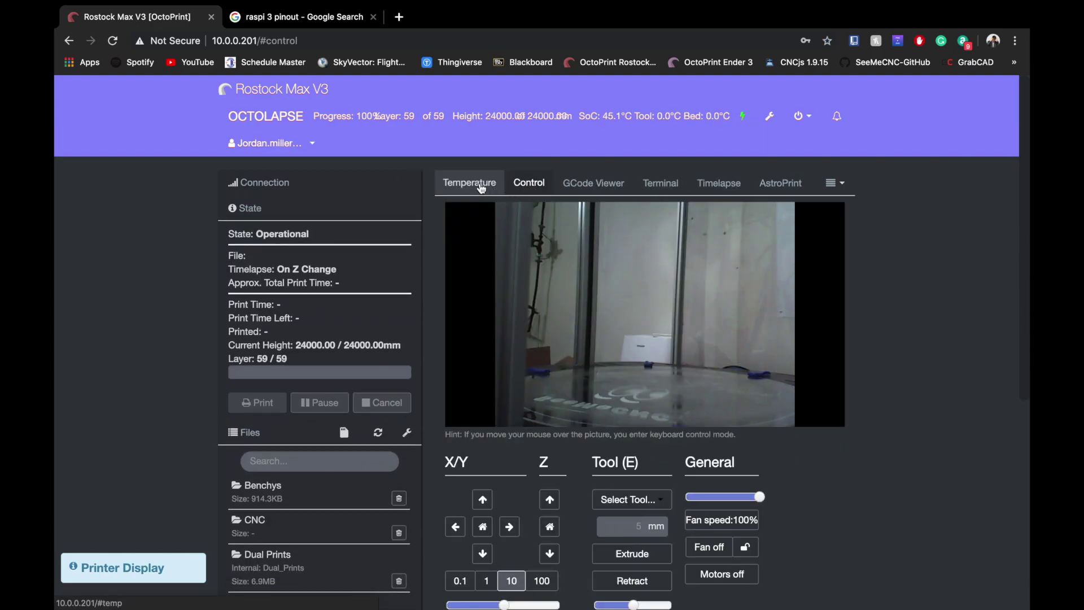
{"action": "left_click", "coordinate": [550, 528]}
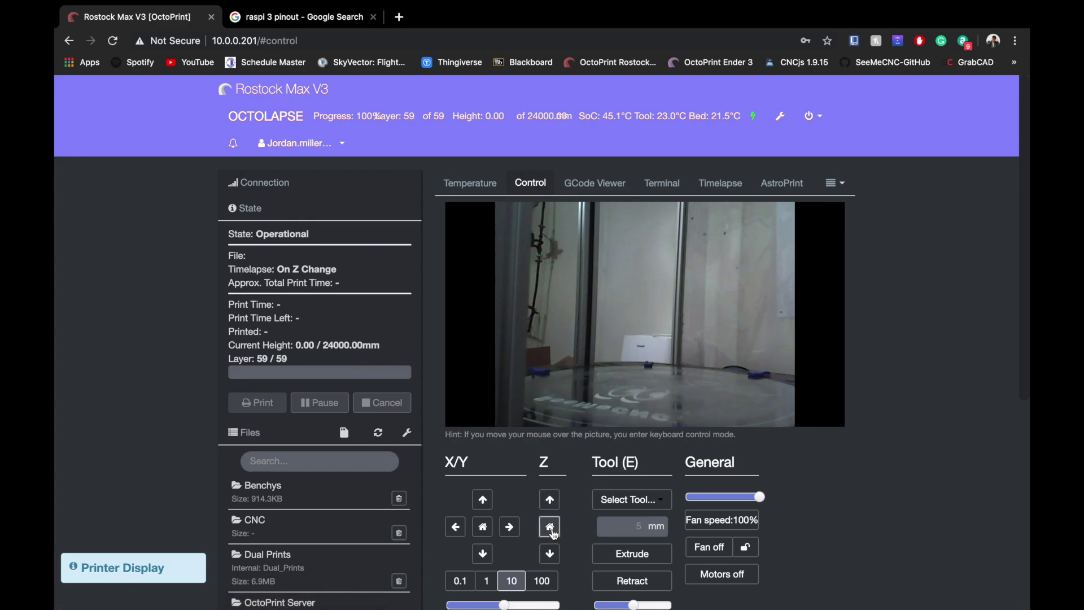
- Display the temperature graph and switch off the printer's power supply, accepting the power-off warning
{"action": "left_click", "coordinate": [483, 189]}
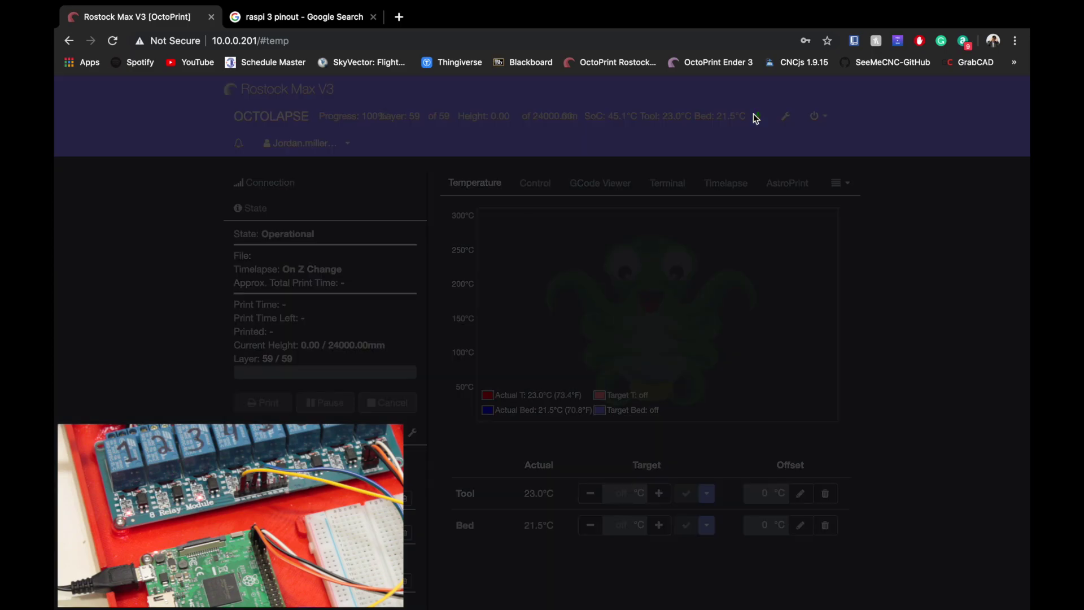
{"action": "left_click", "coordinate": [755, 116]}
{"action": "left_click", "coordinate": [682, 388]}
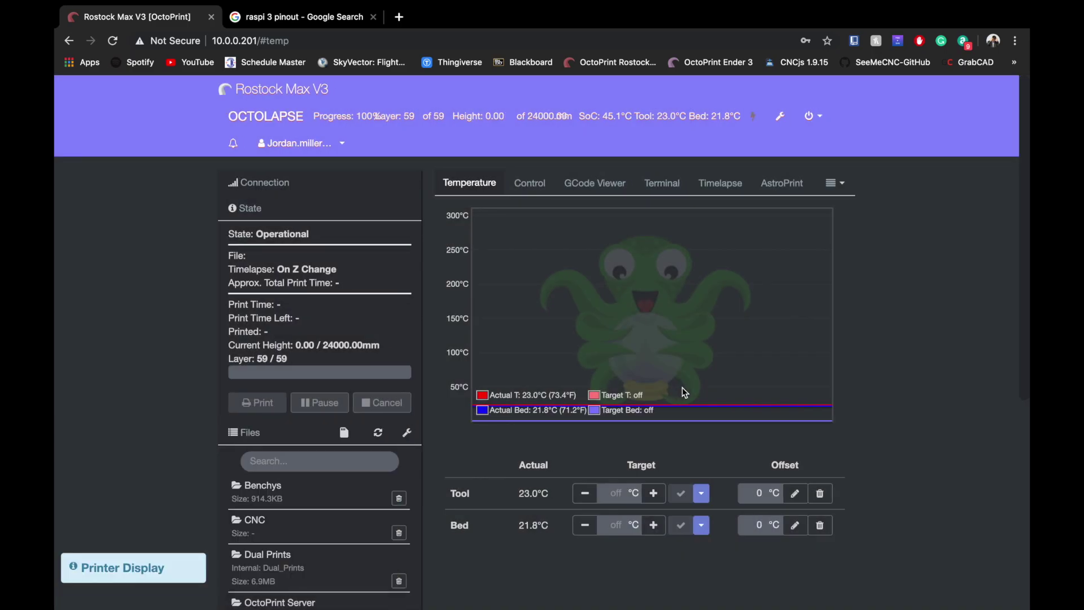